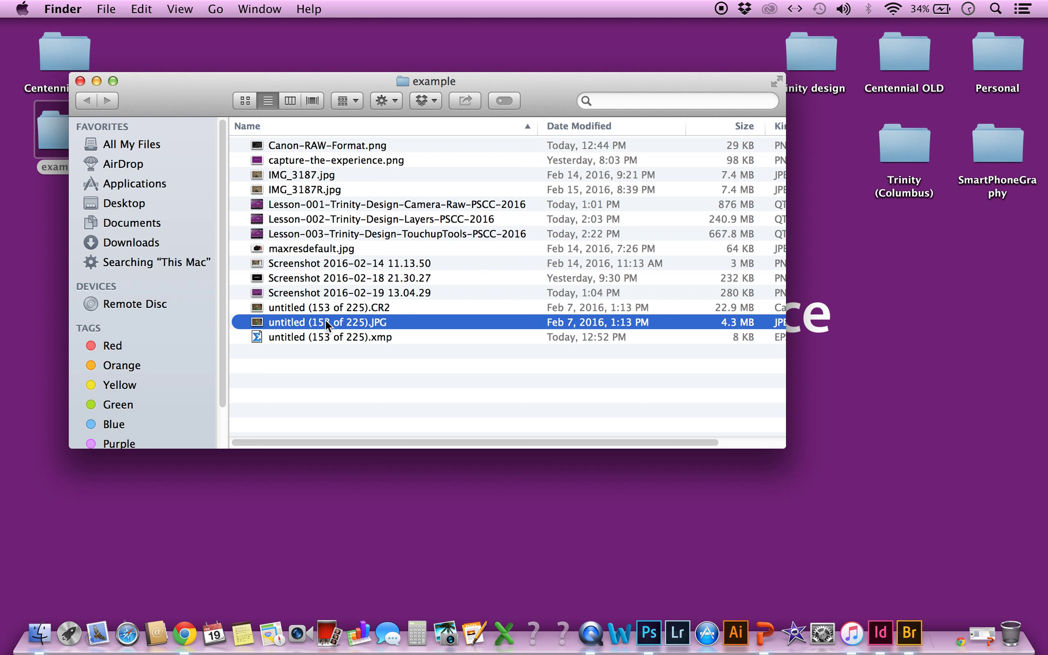
Open untitled (153 of 225).JPG in Adobe Photoshop CC 2015 and activate the Crop tool with the whole photo in view
mouse_move(419, 248)
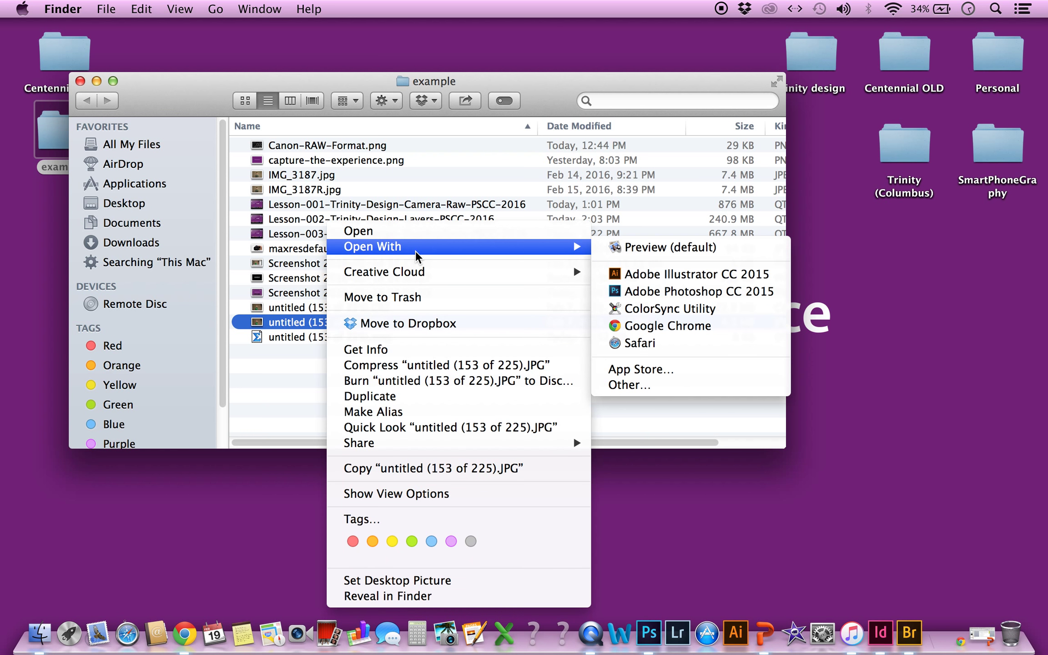
click(678, 293)
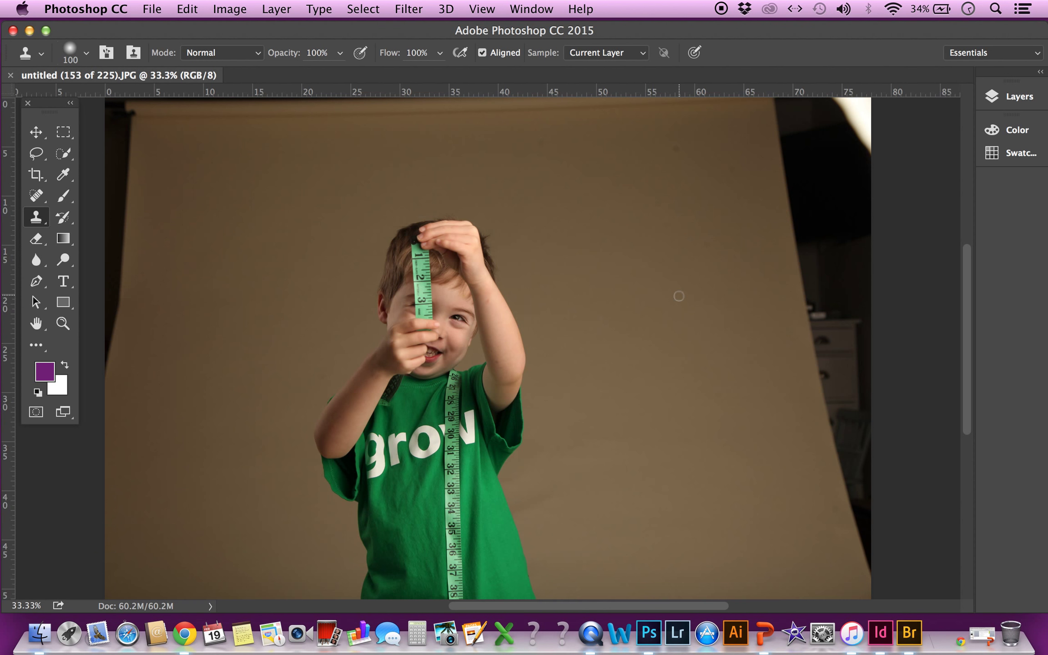
key(super+minus)
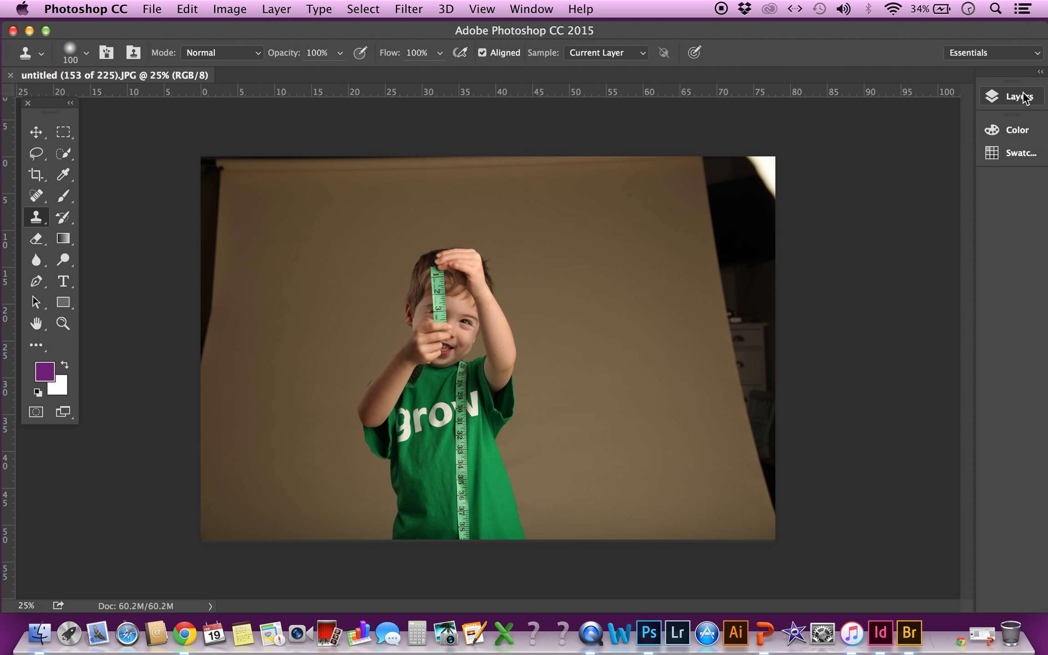
click(37, 175)
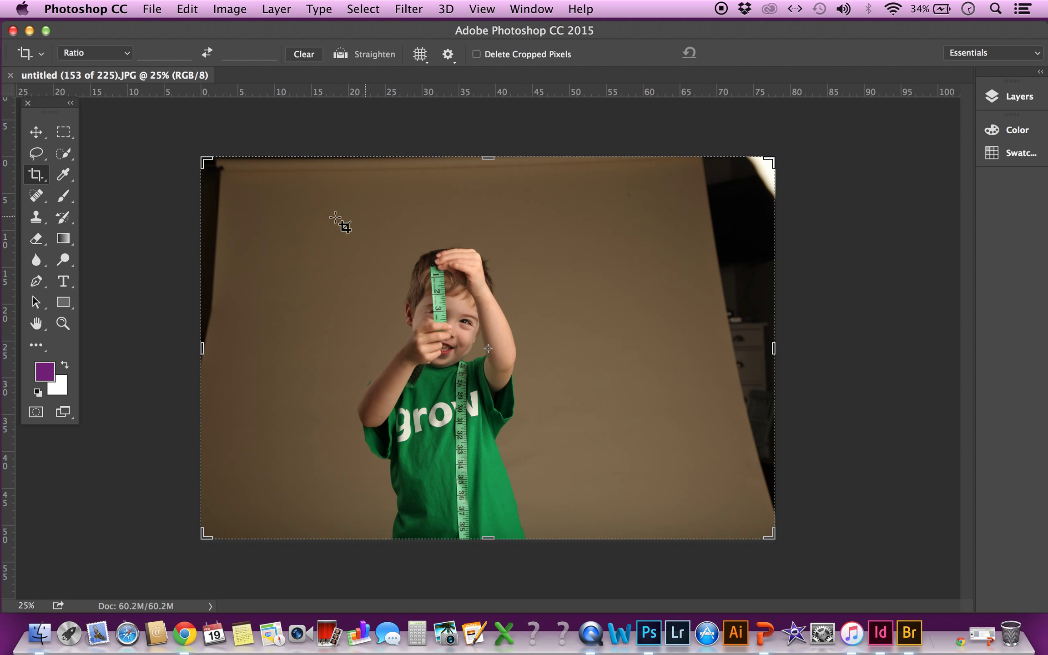
drag(211, 153, 219, 180)
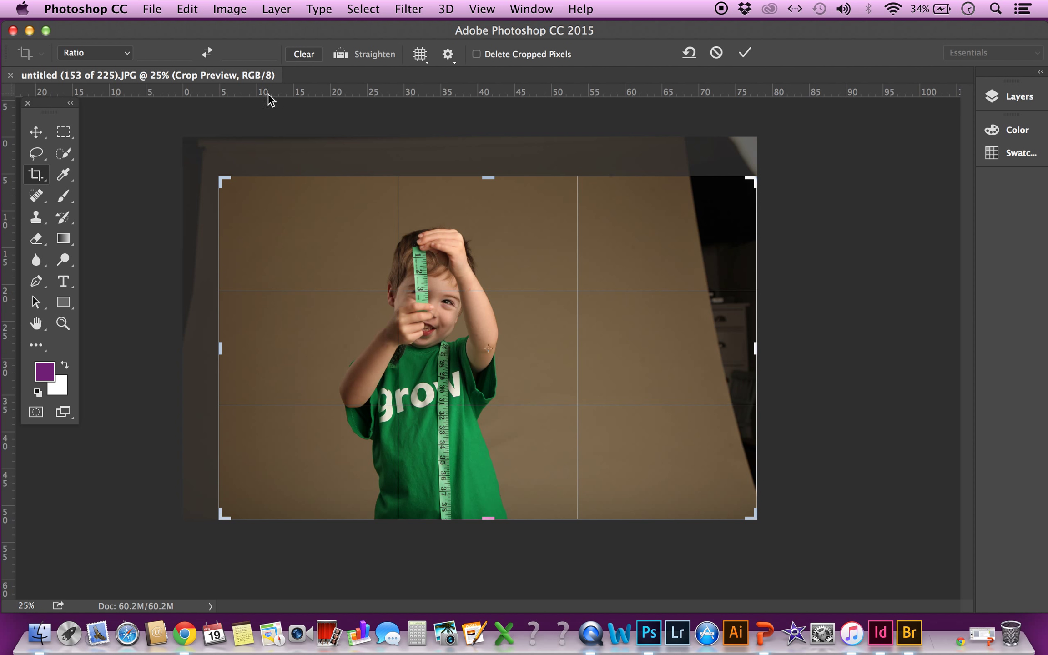
drag(220, 348, 276, 360)
key(super+z)
key(super+z)
key(super+z)
Constrain the crop to Original Ratio and tighten the frame around the boy, excluding the dark studio edges
click(104, 56)
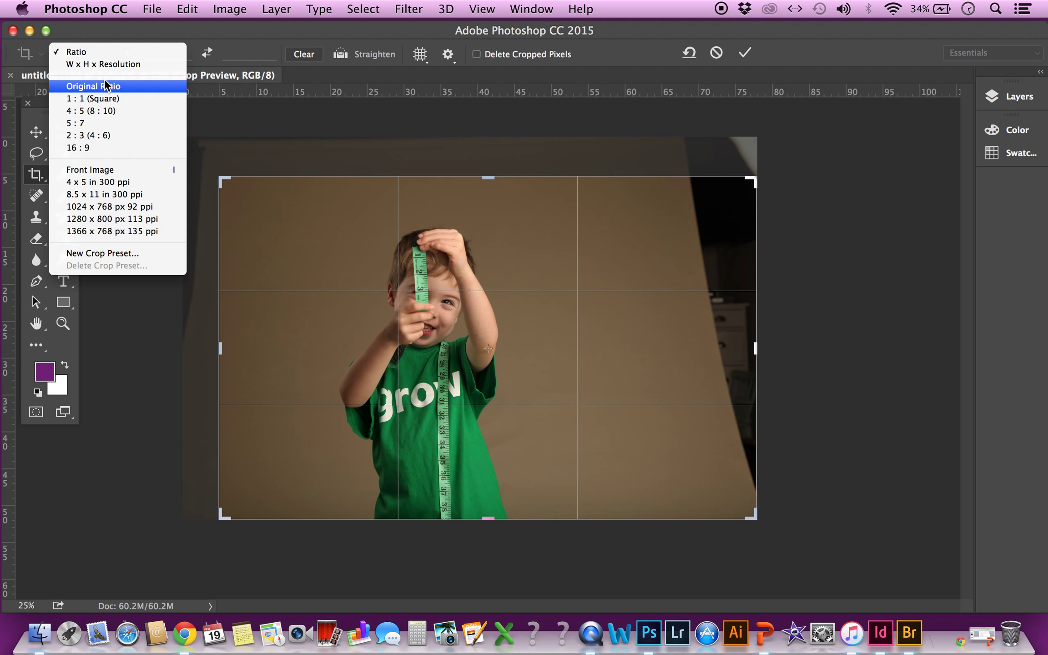
click(104, 79)
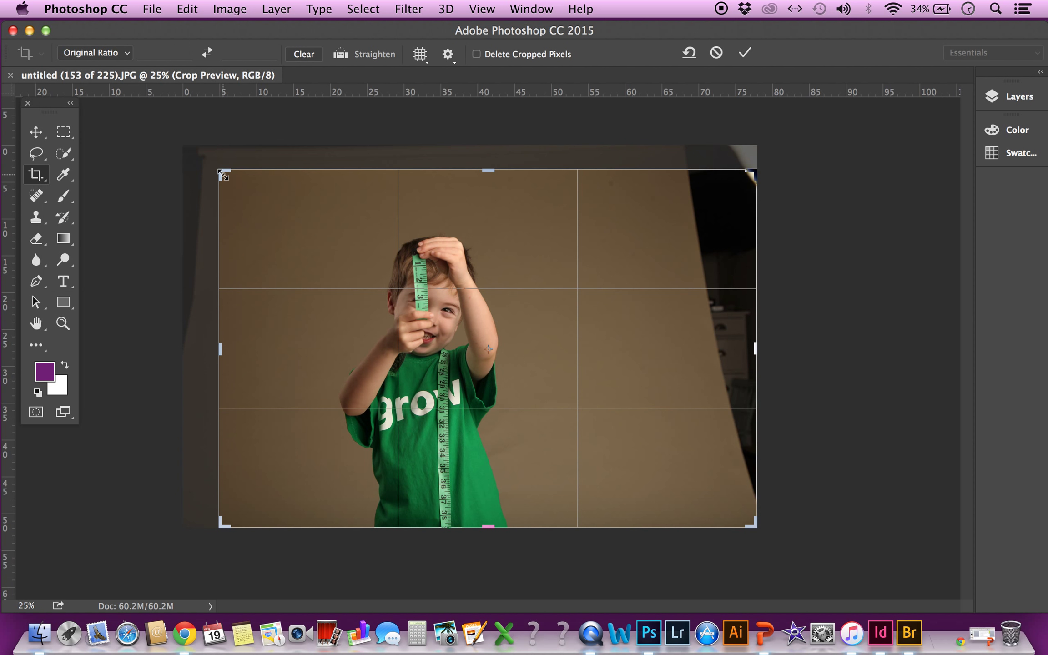
drag(222, 172, 200, 167)
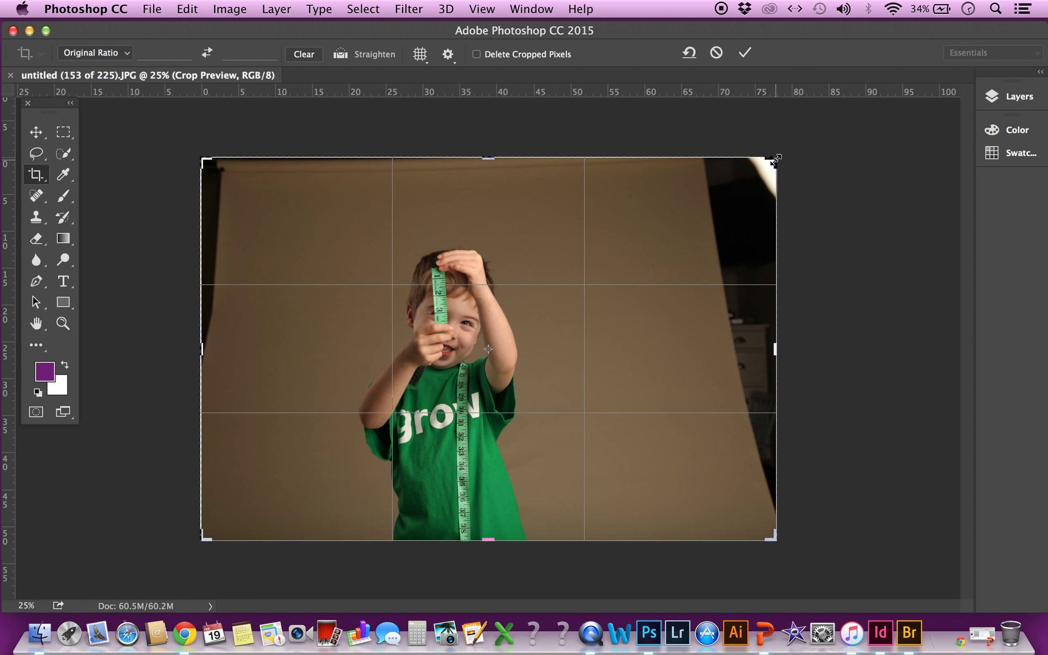
drag(774, 160, 724, 190)
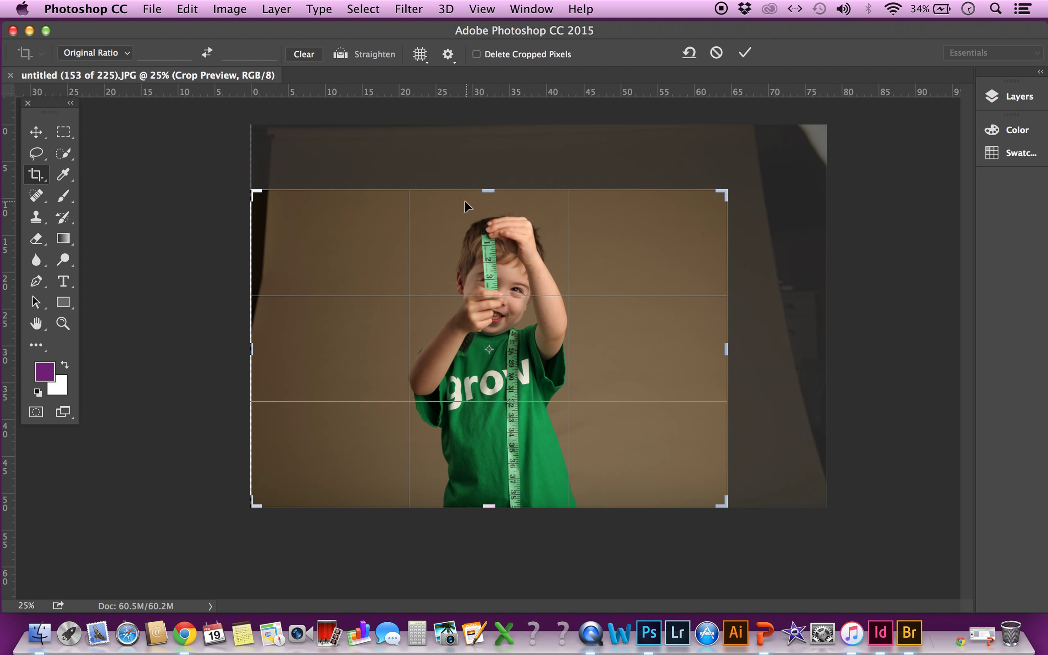
drag(255, 504, 270, 485)
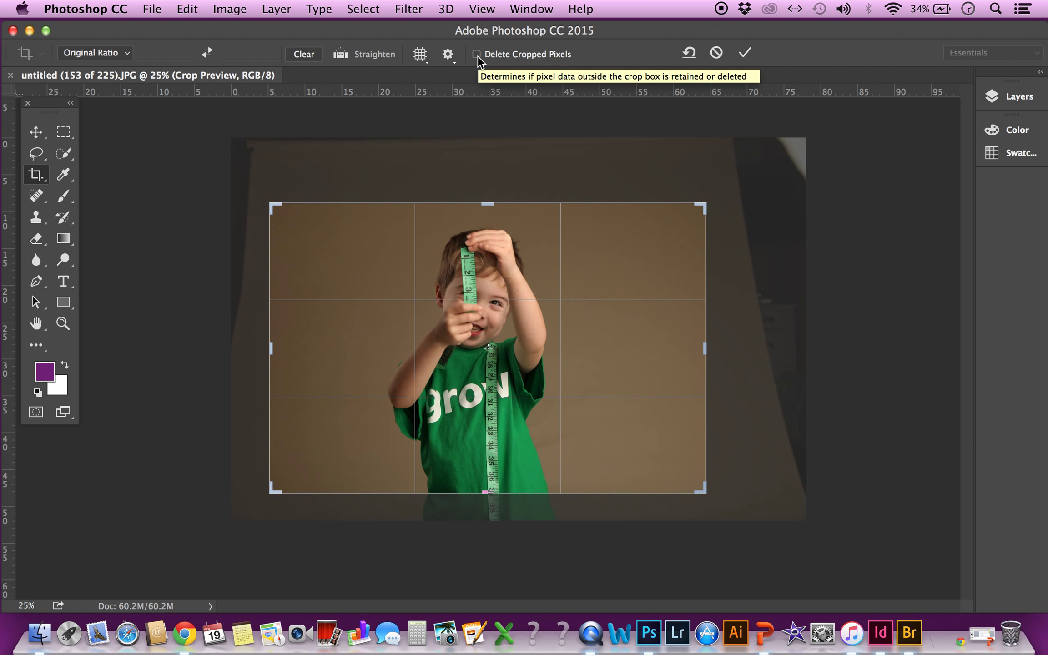
Switch the crop to 1 : 1 (Square), reposition the photo so the boy sits left of centre, and apply the crop
click(97, 55)
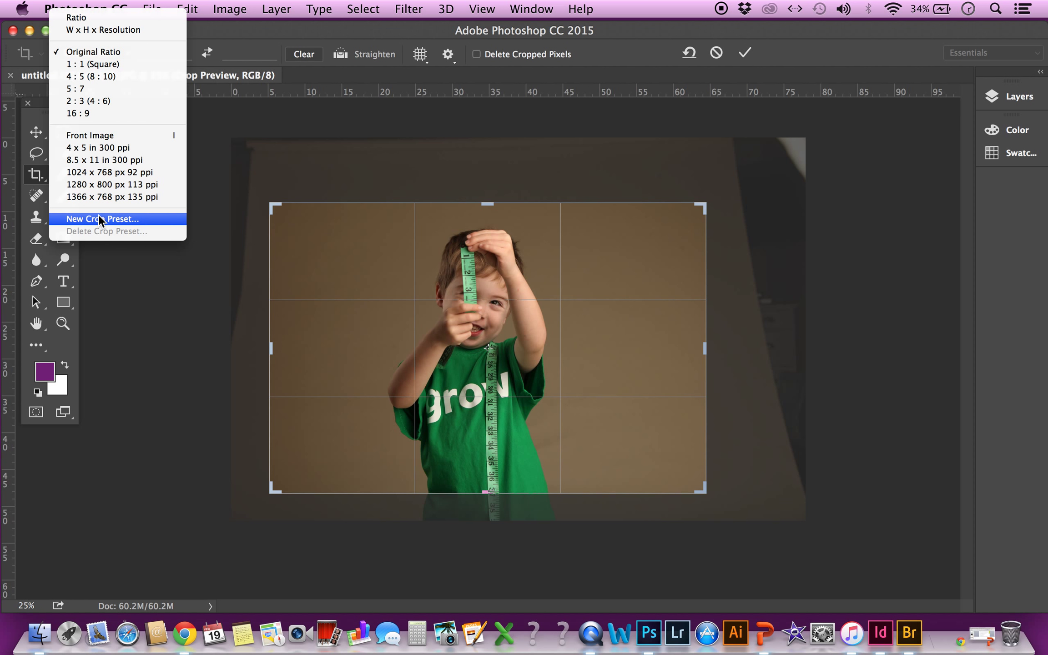
click(109, 64)
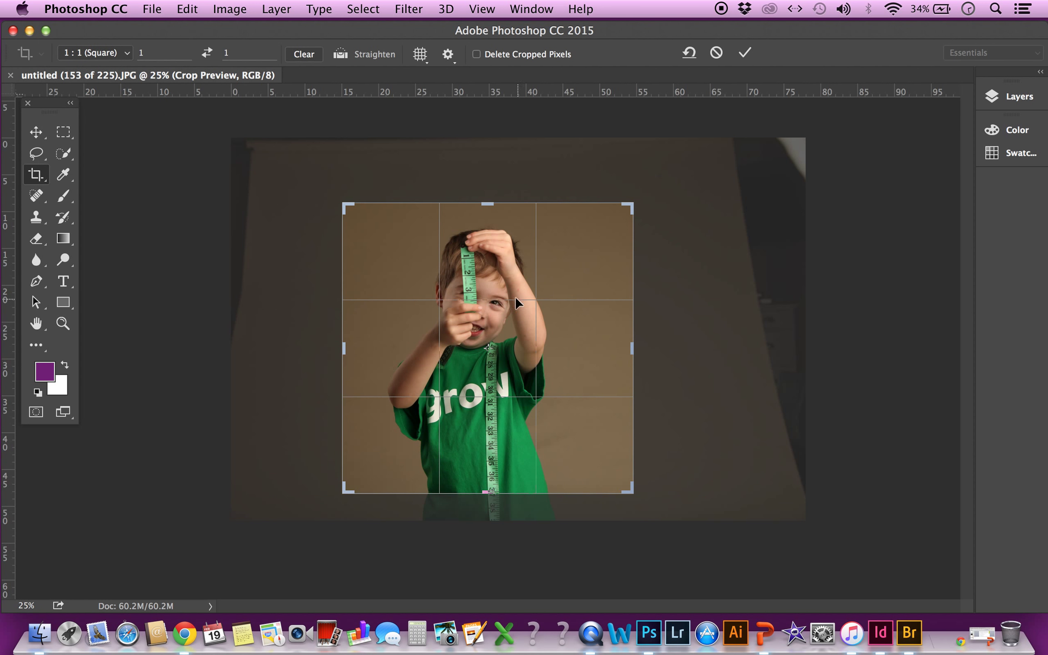
drag(548, 270, 527, 280)
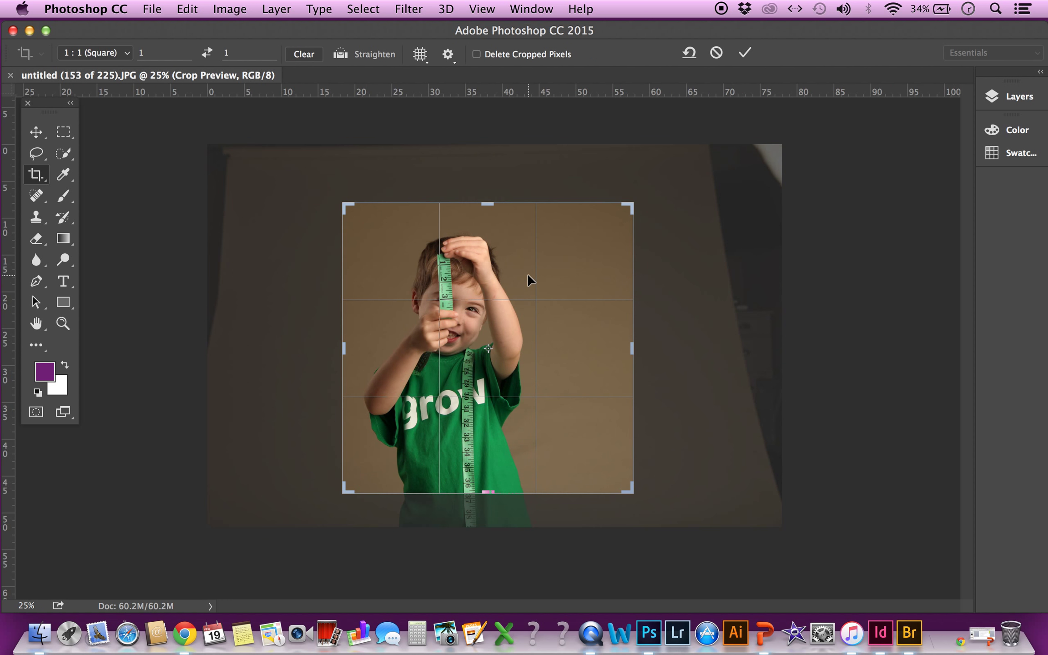
key(Return)
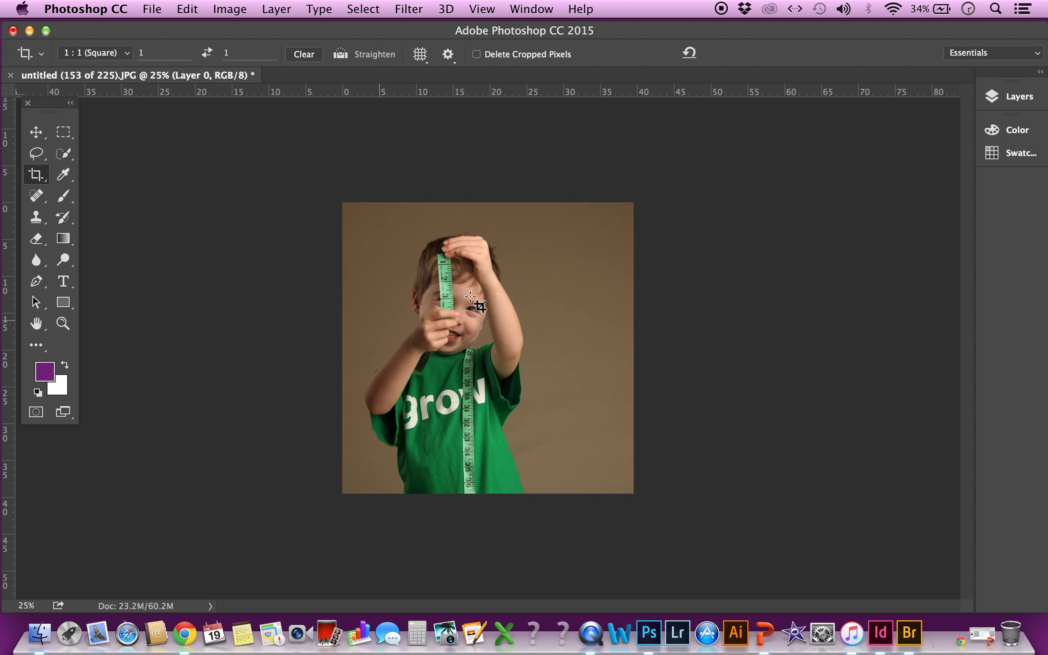
Reopen the crop frame on the square image to bring back the retained area outside it
click(35, 181)
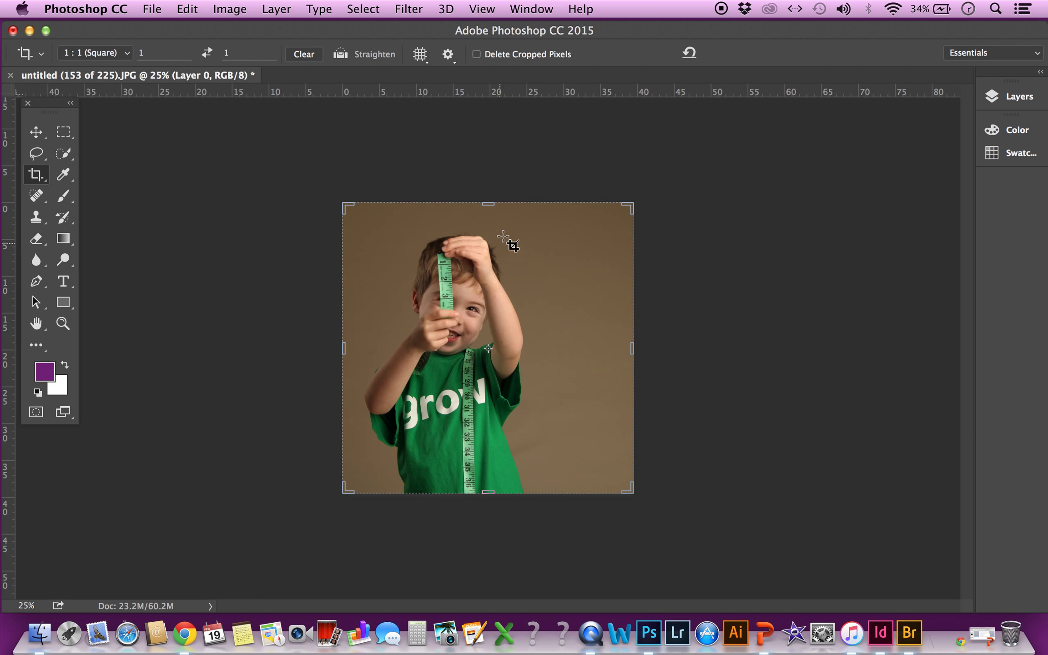
click(495, 205)
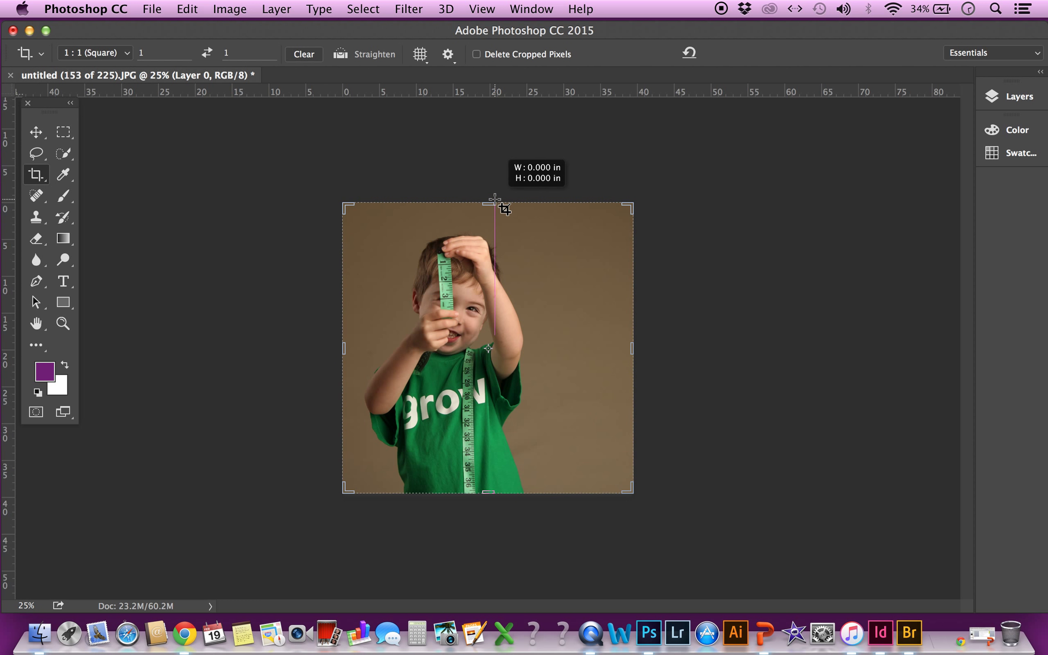
click(489, 203)
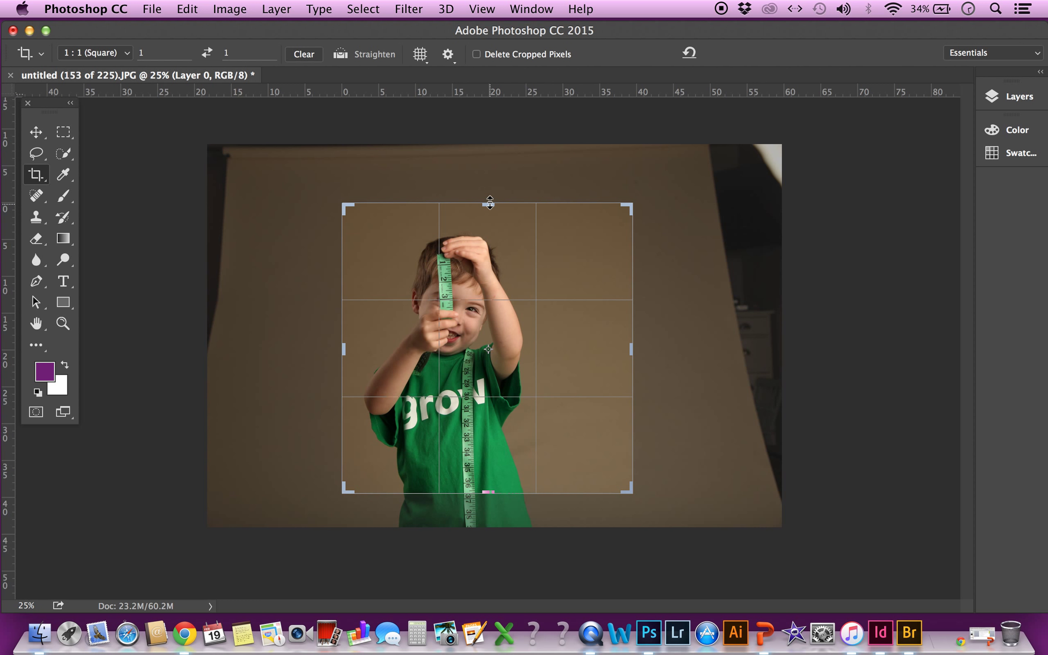
click(490, 202)
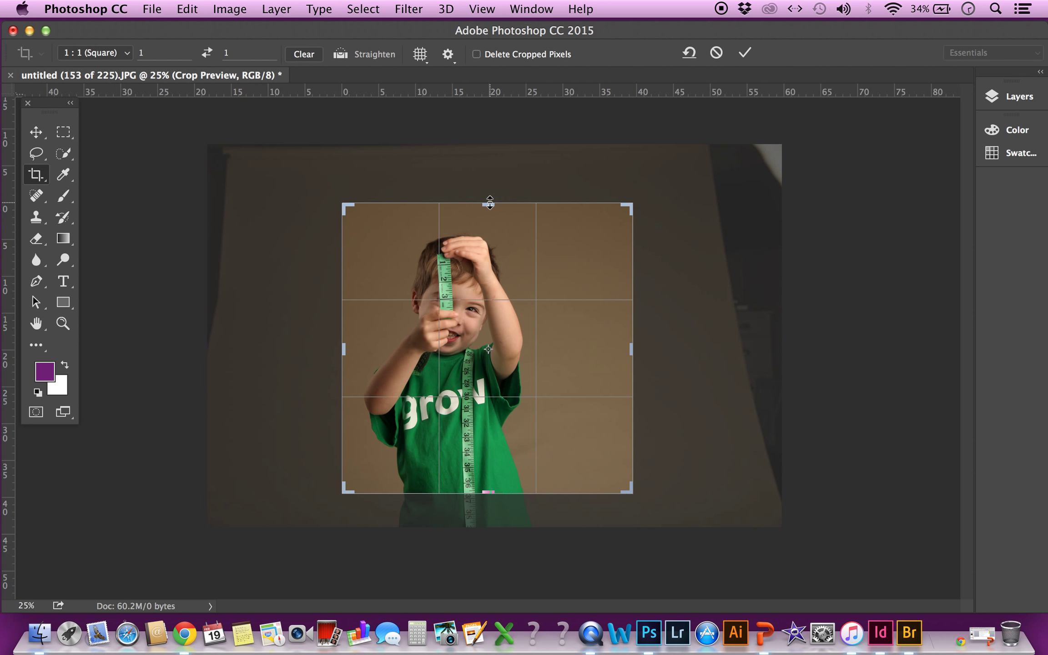
Clear the square ratio, choose Original Ratio, enlarge the crop frame beyond the photo's upper and right edges, and apply the crop
click(297, 56)
click(78, 56)
click(81, 83)
click(281, 298)
drag(629, 204, 775, 170)
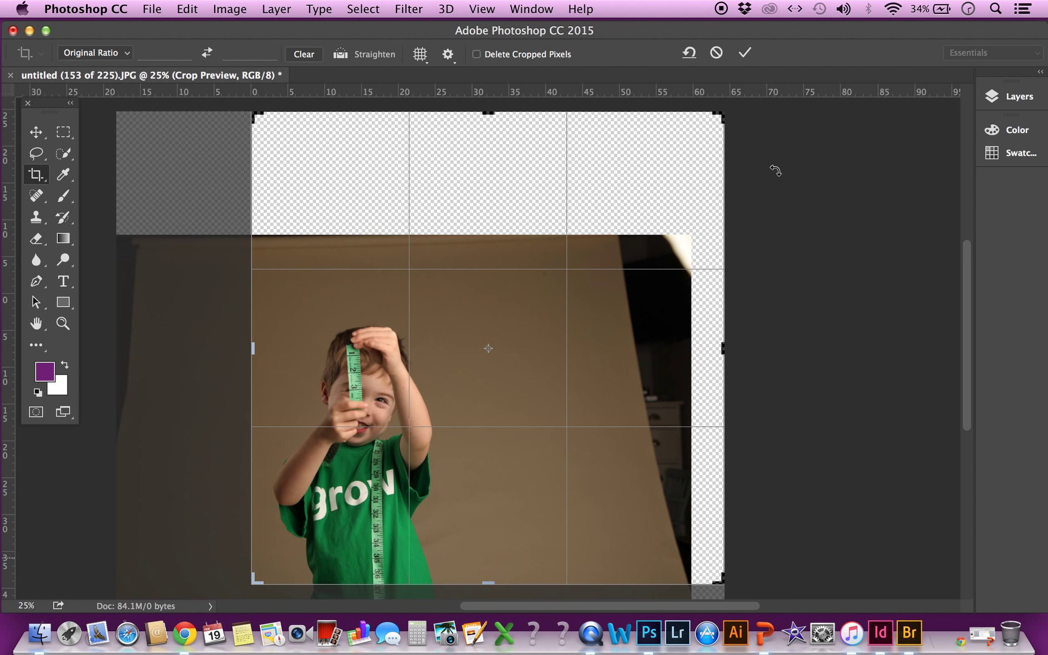
key(Return)
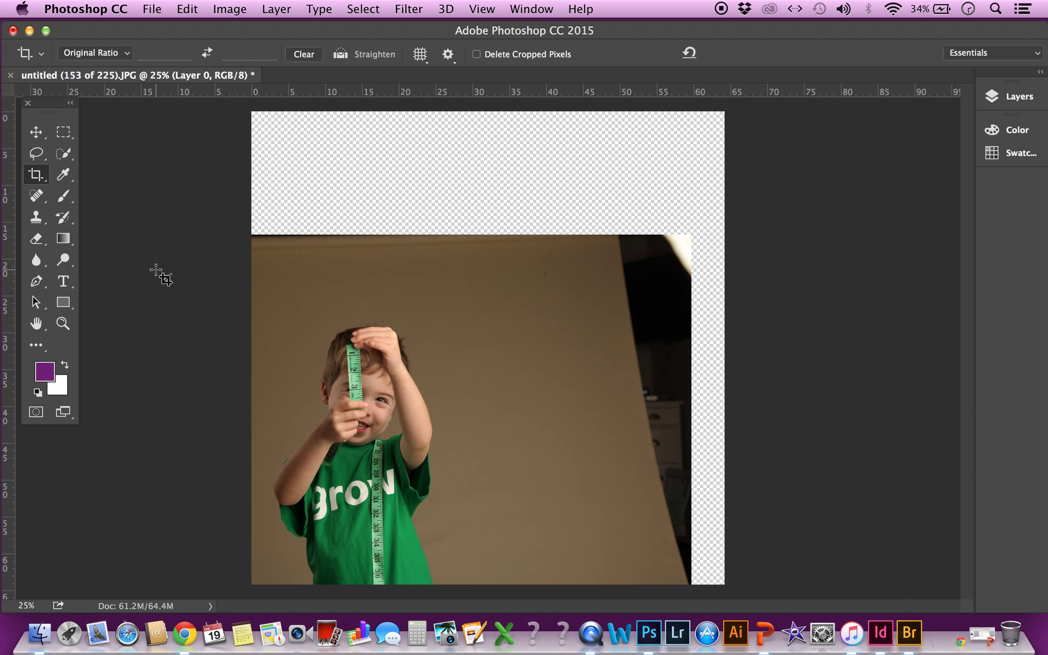
click(97, 52)
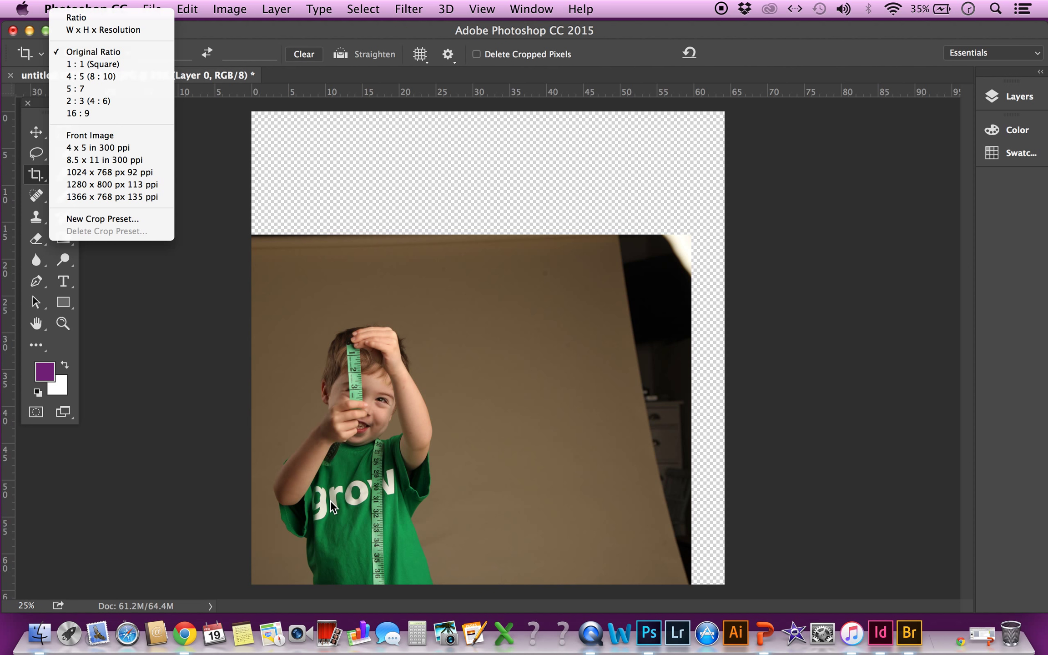
key(Escape)
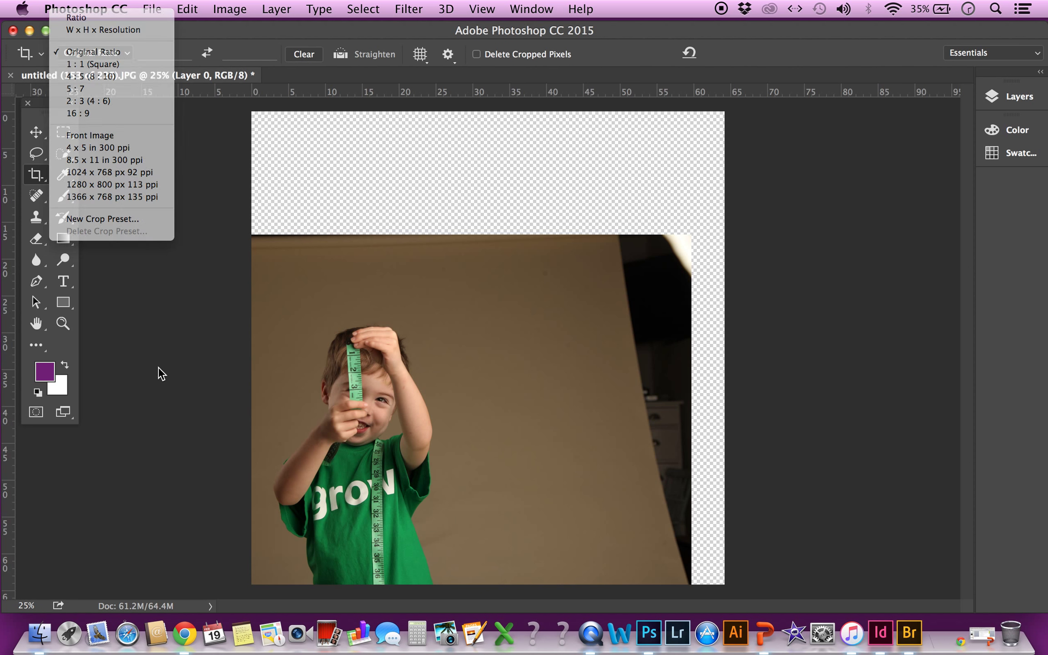
Minimise the Photoshop window and the Finder window behind it to reveal the desktop
click(27, 31)
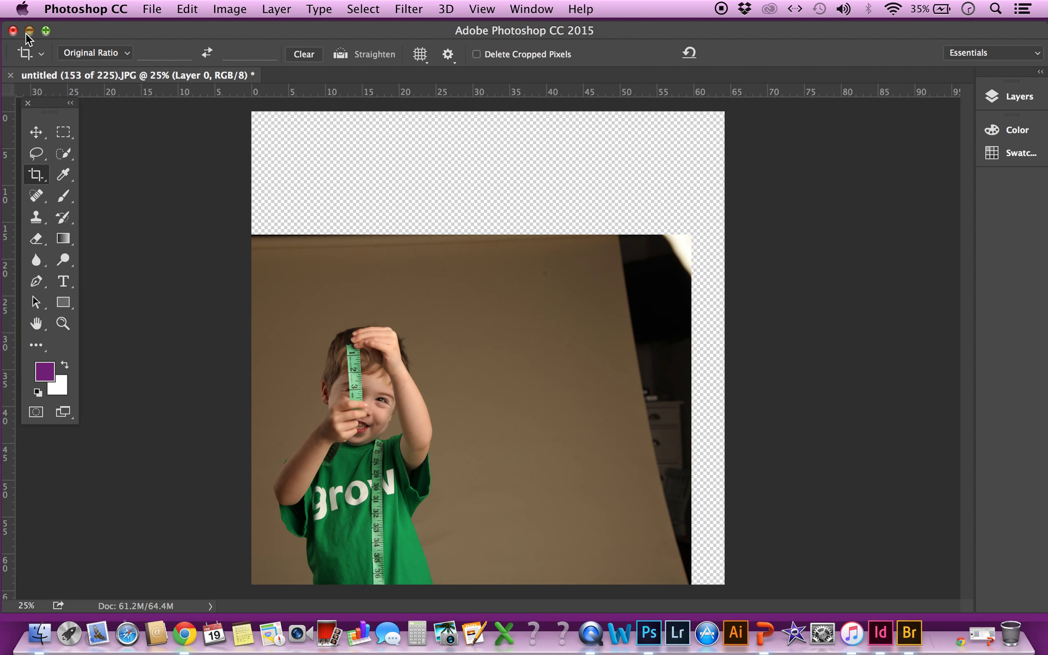
click(95, 80)
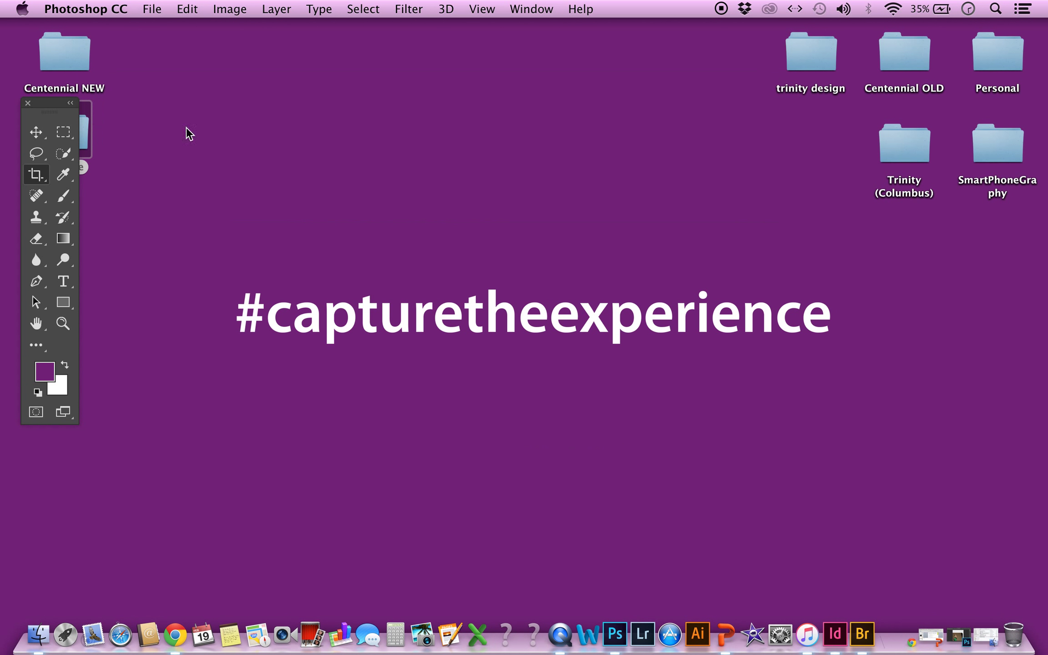